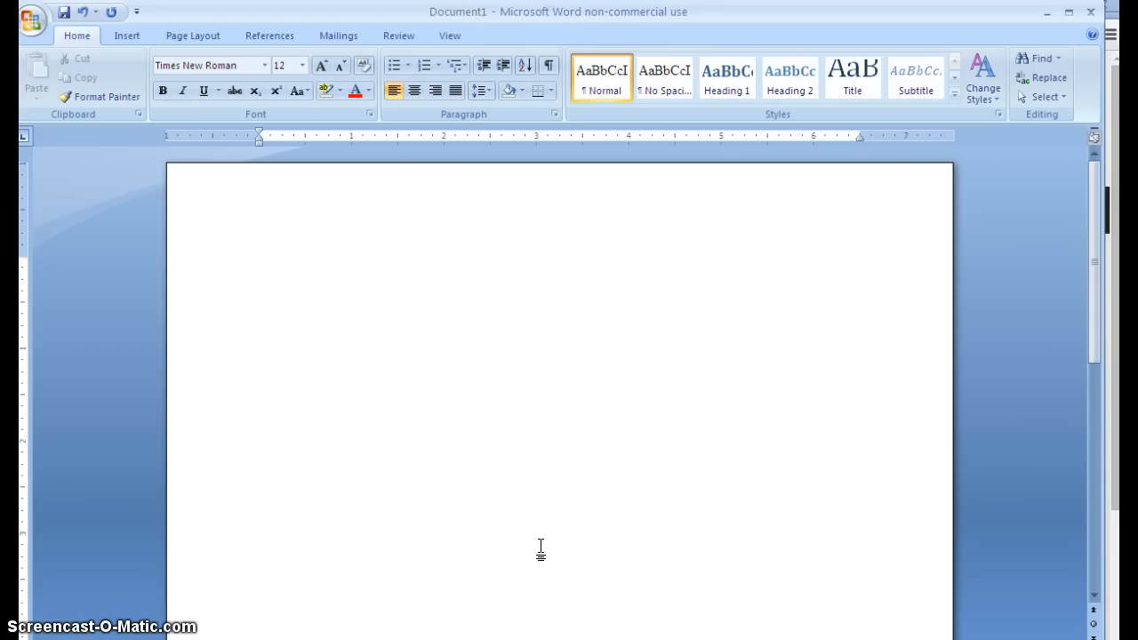
# Step: Set the empty document's line spacing to Double in the Paragraph settings
pyautogui.click(496, 407)
pyautogui.moveTo(557, 525); pyautogui.dragTo(592, 522)
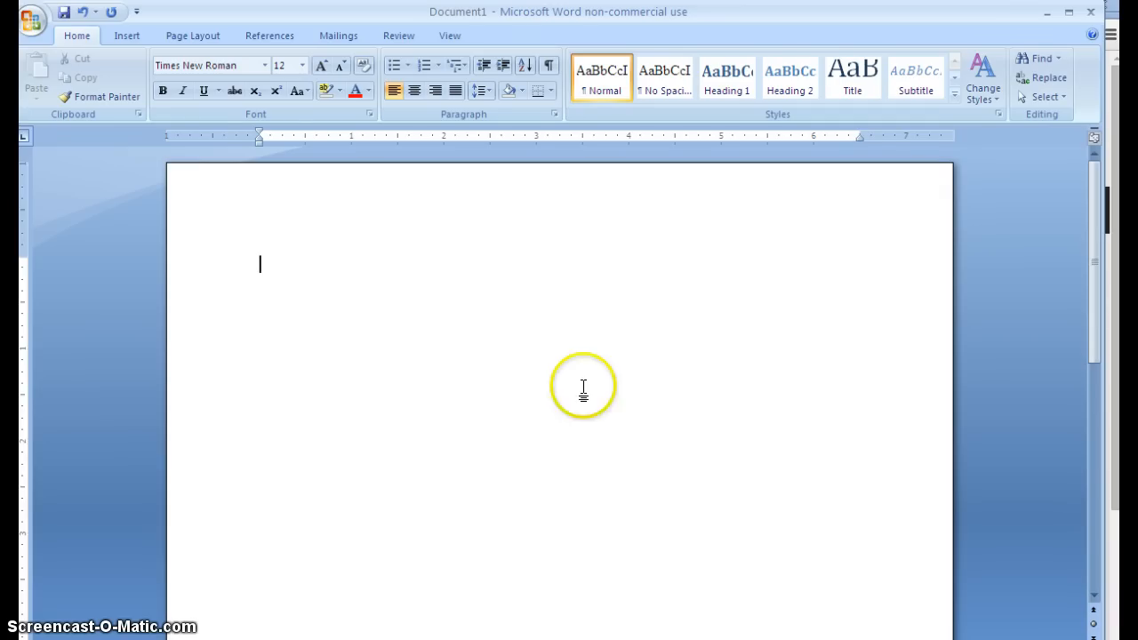
pyautogui.click(554, 115)
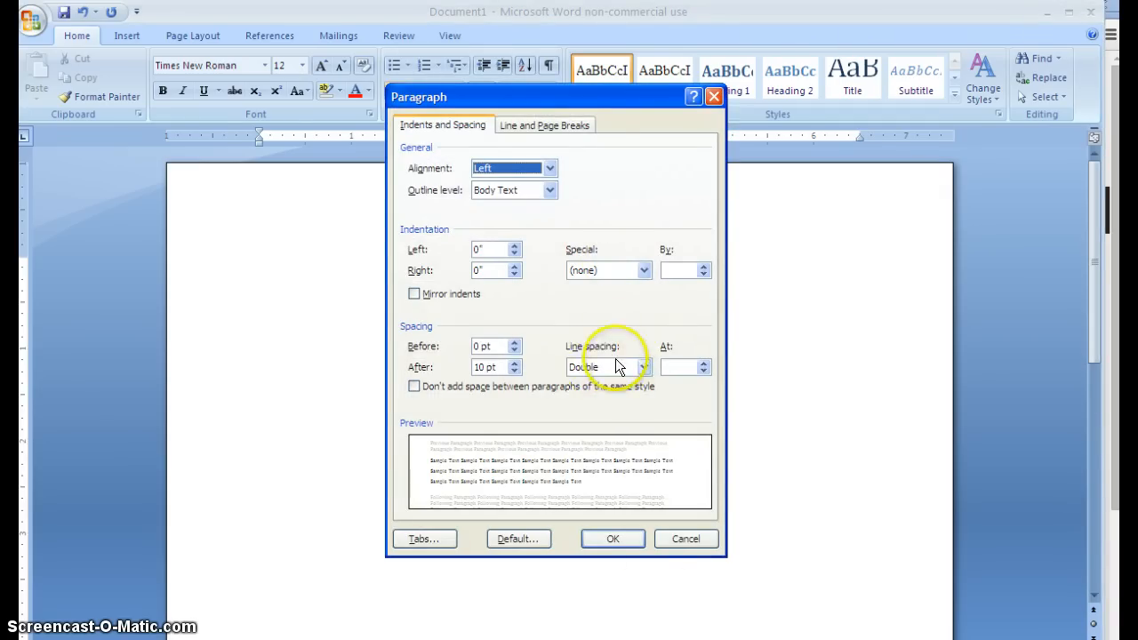
pyautogui.click(618, 541)
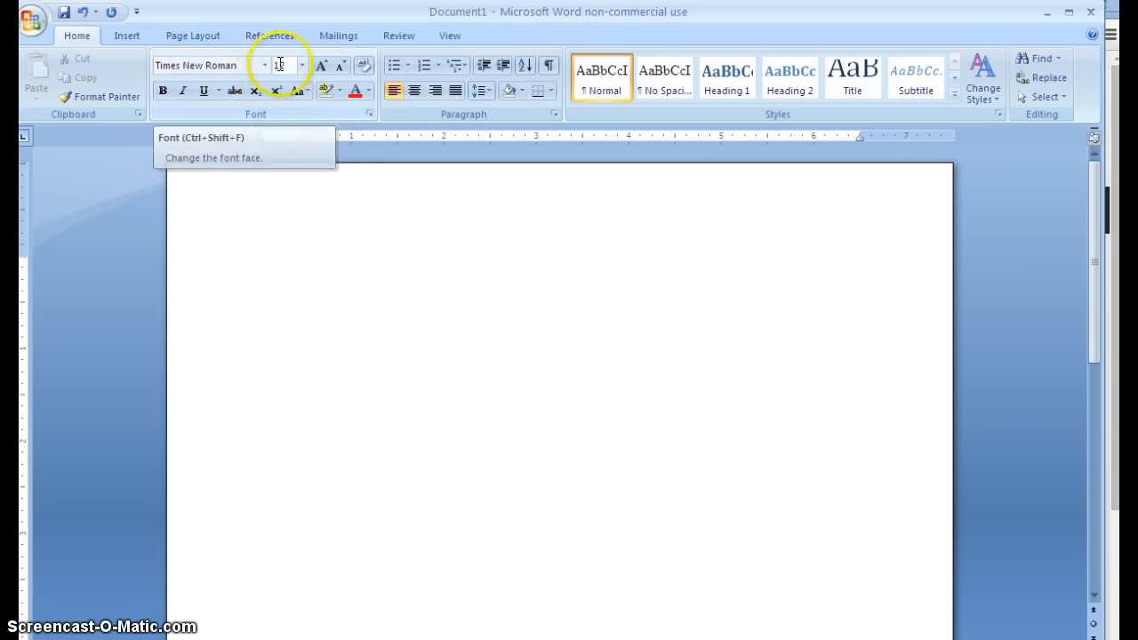
pyautogui.click(355, 368)
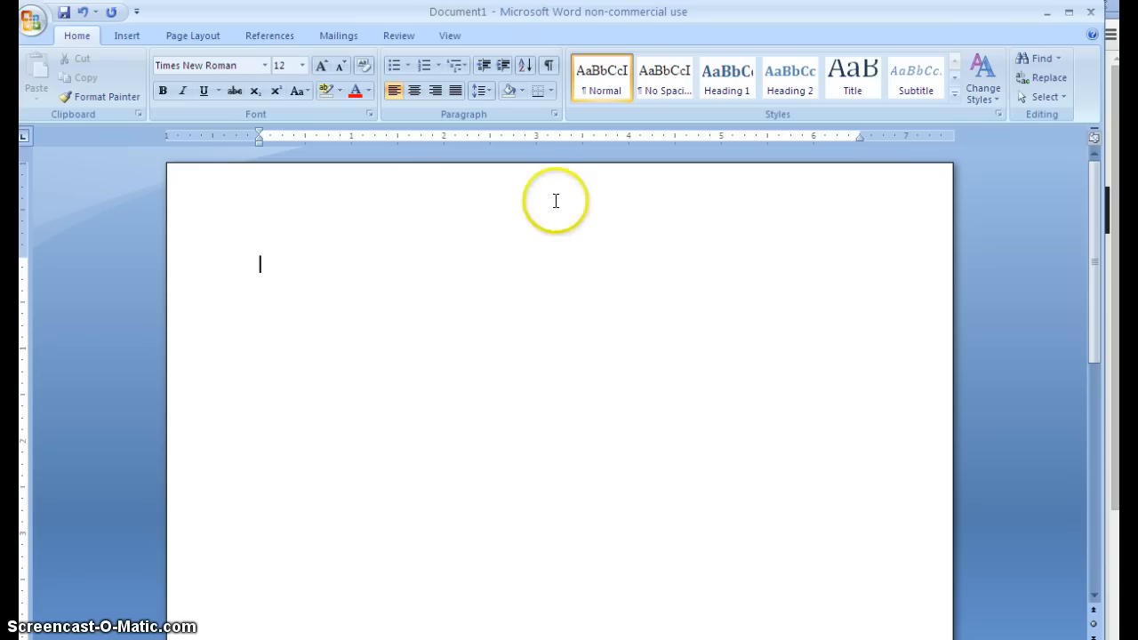
# Step: Insert a Plain Number 3 page number at the top right of the header
pyautogui.click(127, 36)
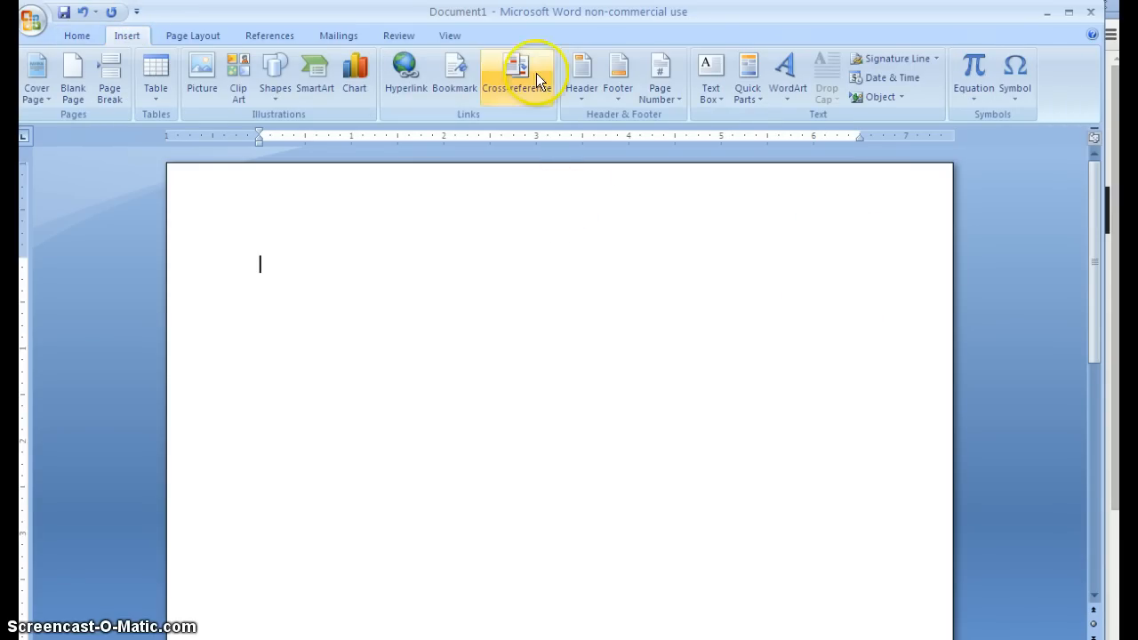
pyautogui.click(674, 98)
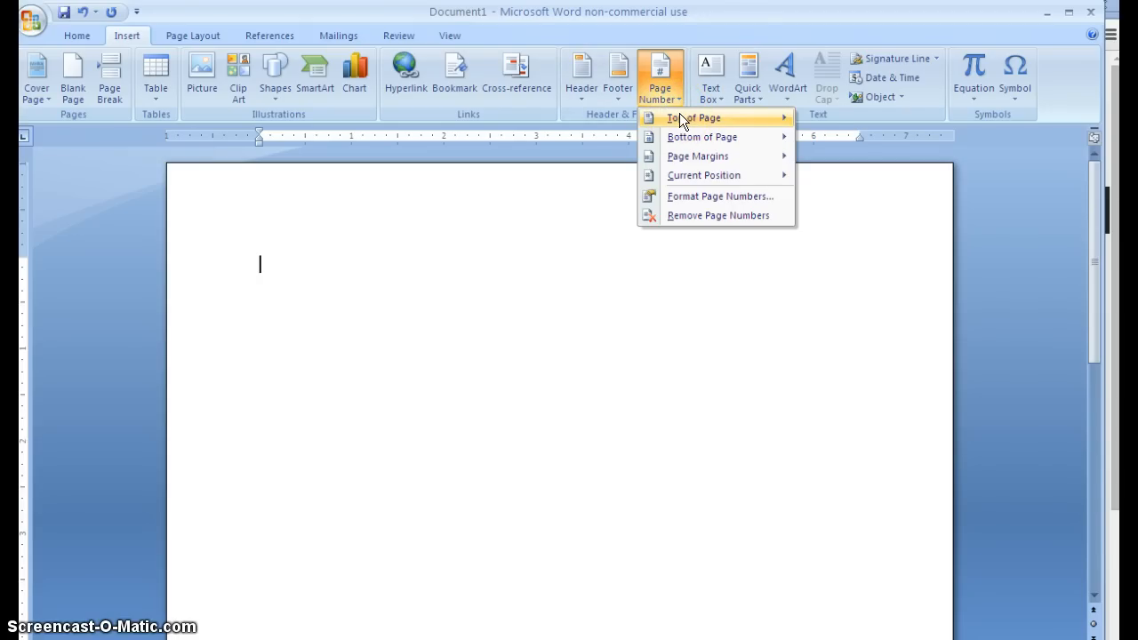
pyautogui.click(752, 114)
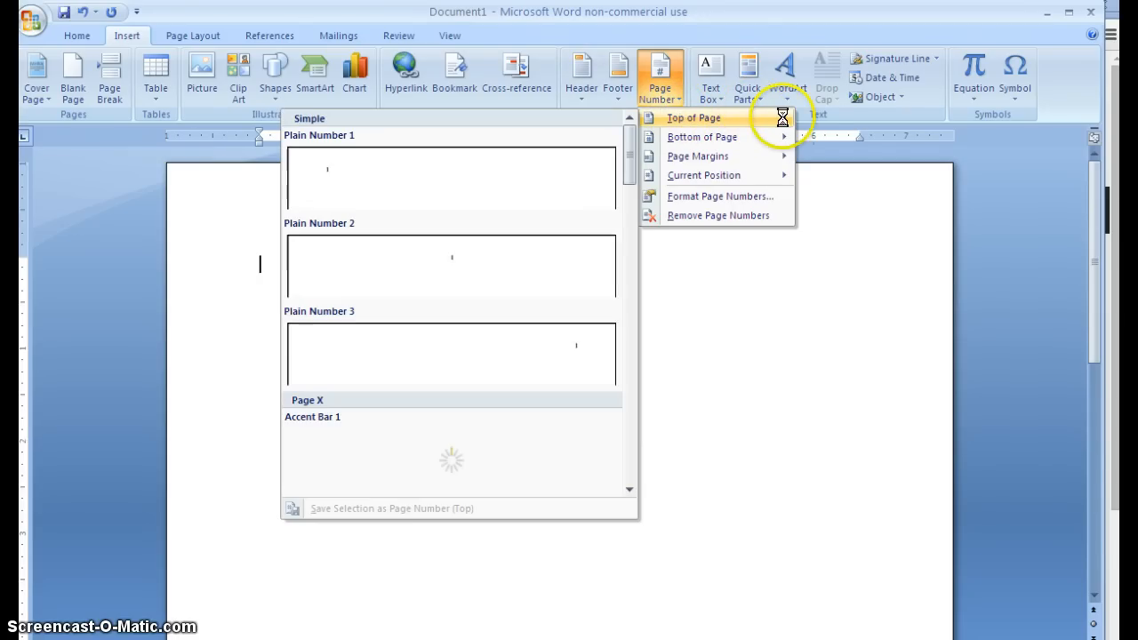
pyautogui.click(557, 366)
pyautogui.click(862, 209)
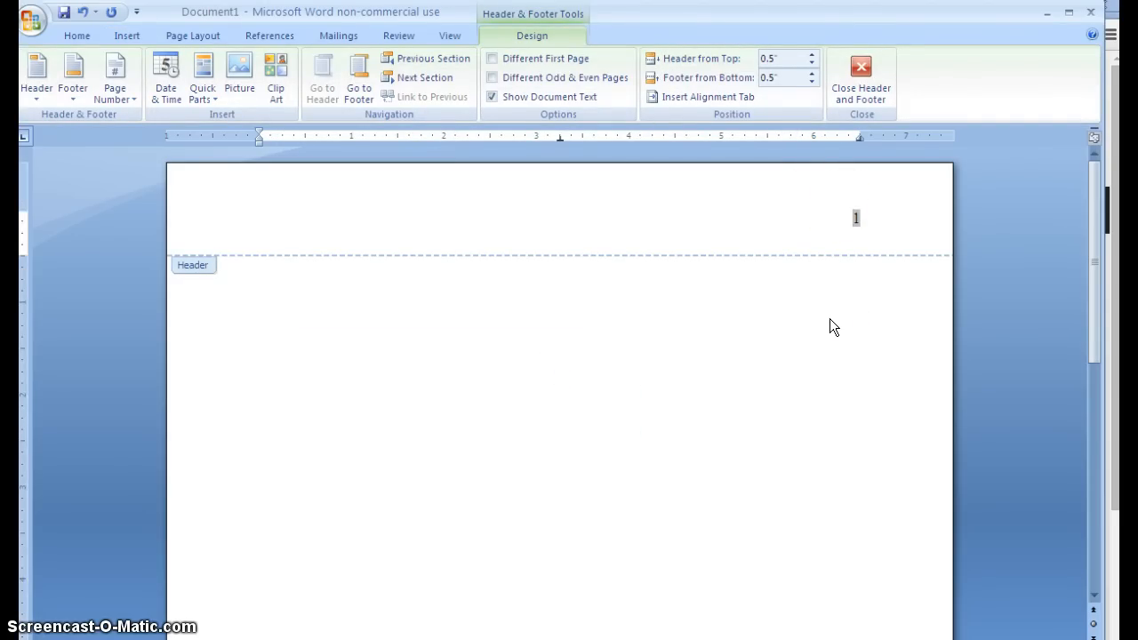
# Step: Type 'Running head: PSYCHOLOGY' at the header's left, then close the header
pyautogui.click(243, 236)
pyautogui.write('Running head:')
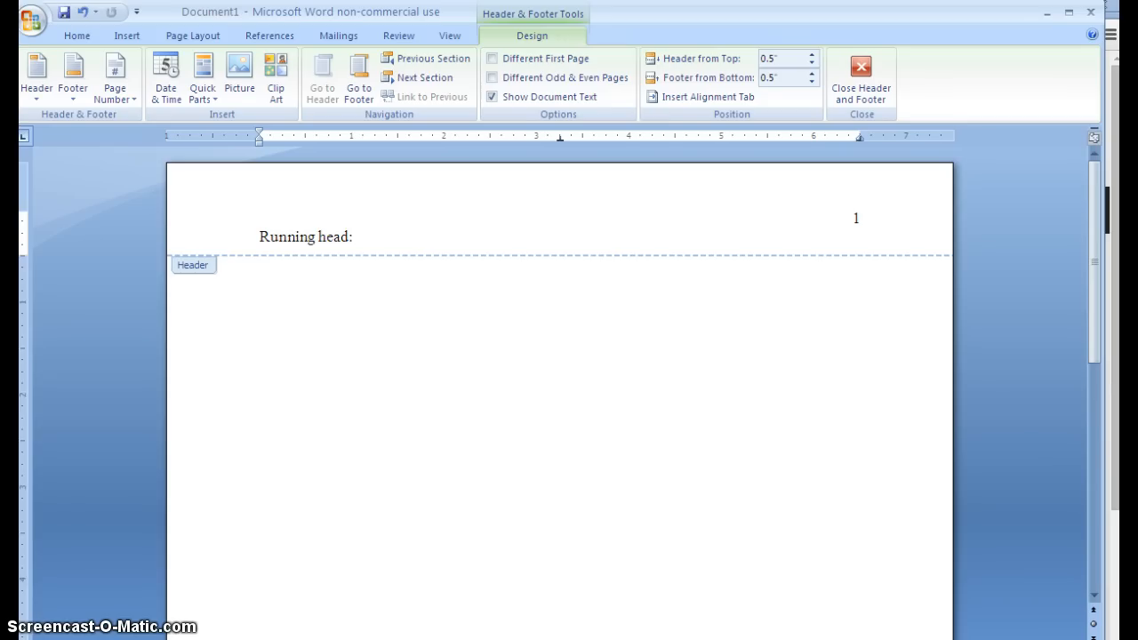
pyautogui.write('PSYCHOLOGY')
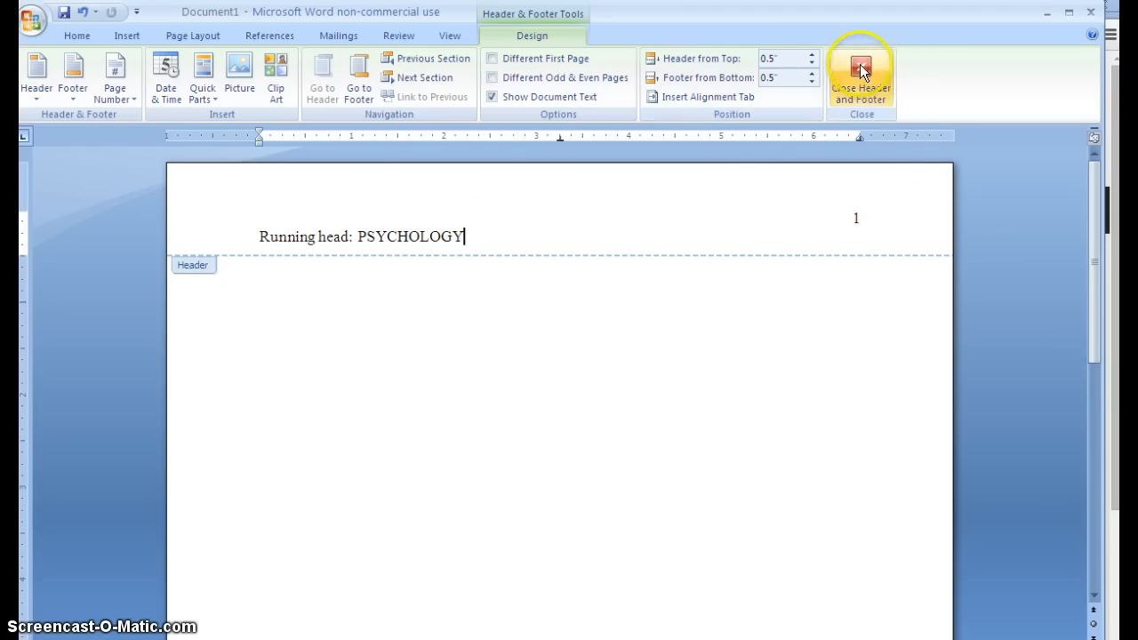
pyautogui.click(857, 69)
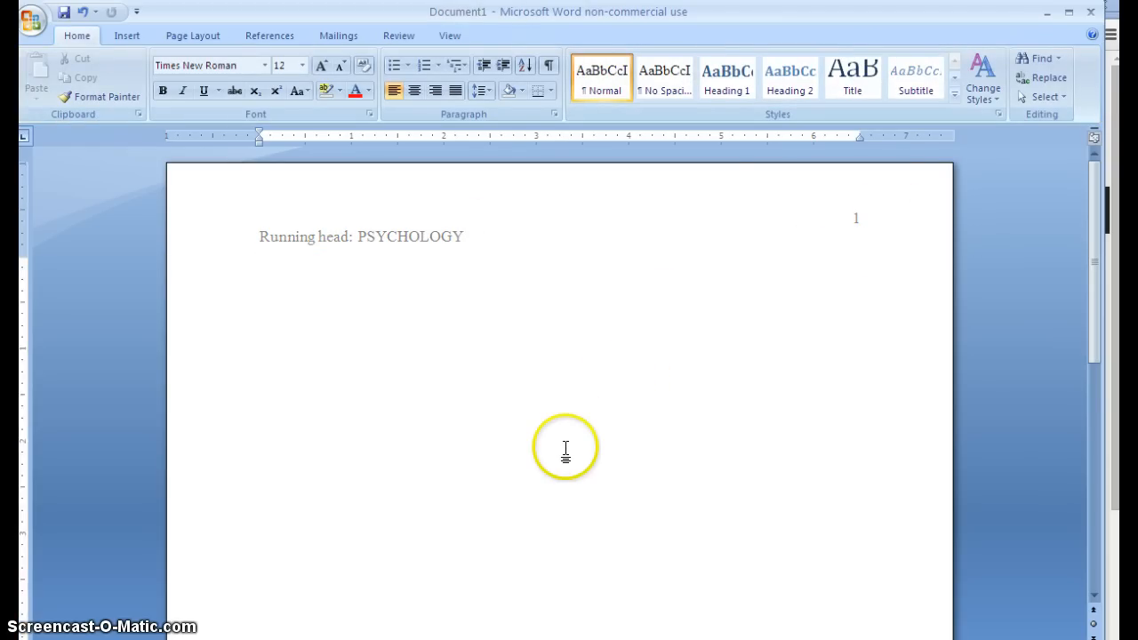
# Step: Add centred lines 'Psychology is Fun', the author's name and 'Grand Valley State University'
pyautogui.press('Return')
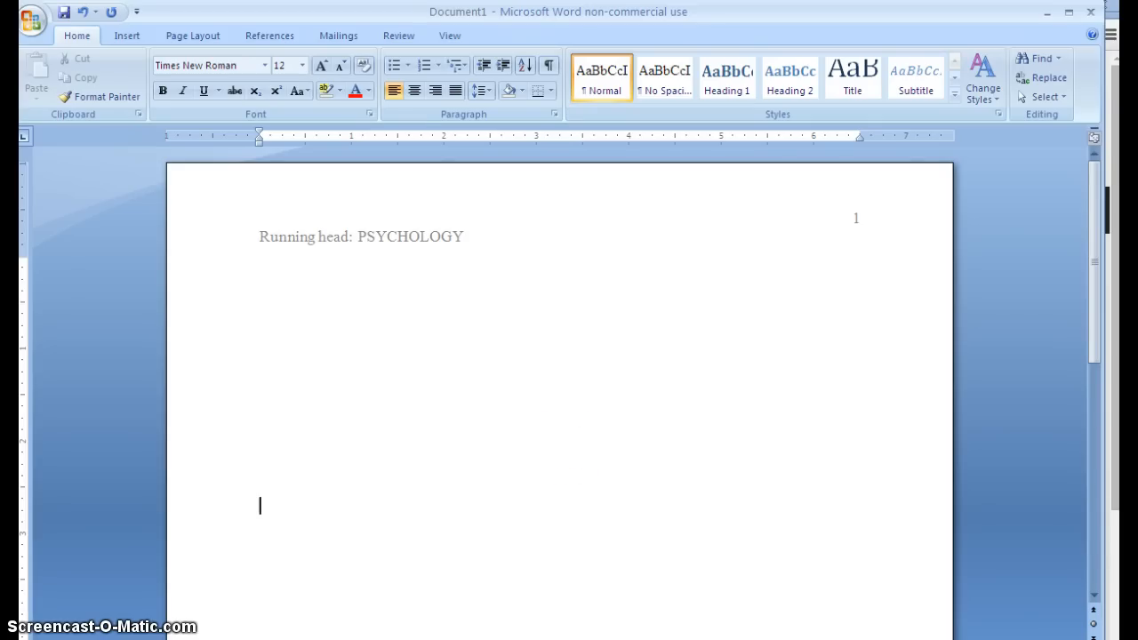
pyautogui.click(415, 91)
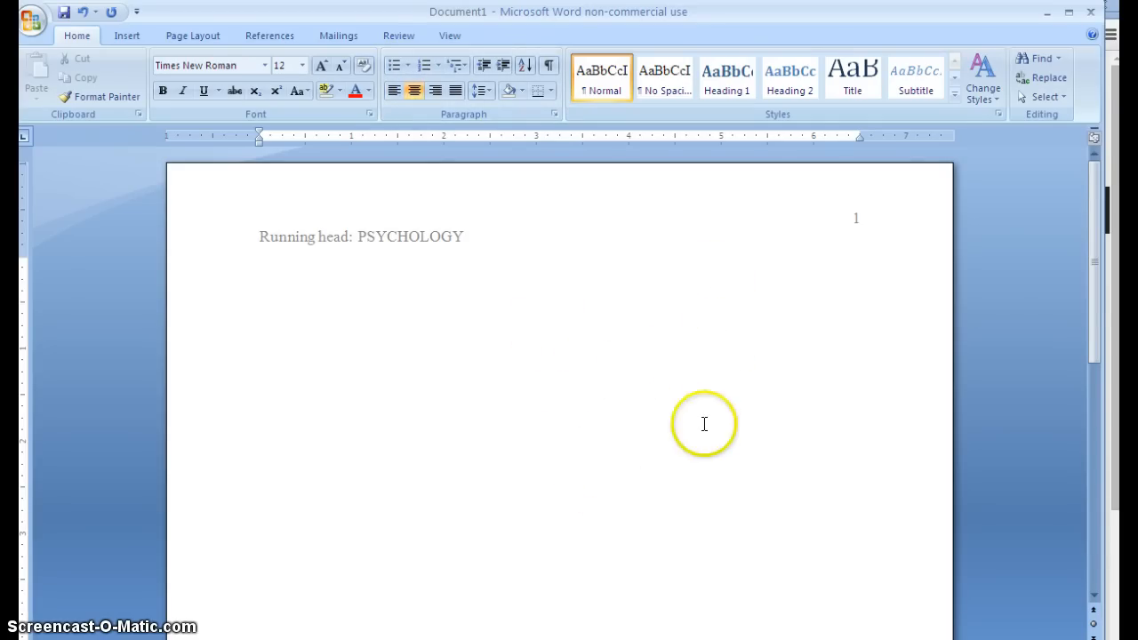
pyautogui.moveTo(1095, 285); pyautogui.dragTo(1094, 332)
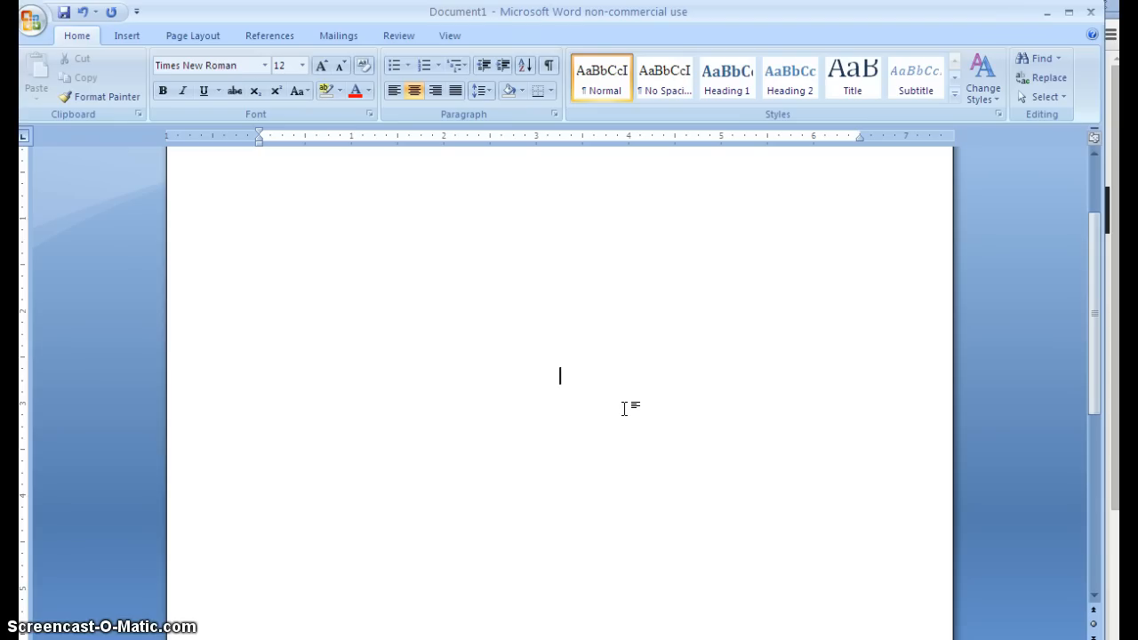
pyautogui.write('Psyholo')
pyautogui.press('BackSpace')
pyautogui.press('BackSpace')
pyautogui.press('BackSpace')
pyautogui.press('BackSpace')
pyautogui.write('chology is Fun  ')
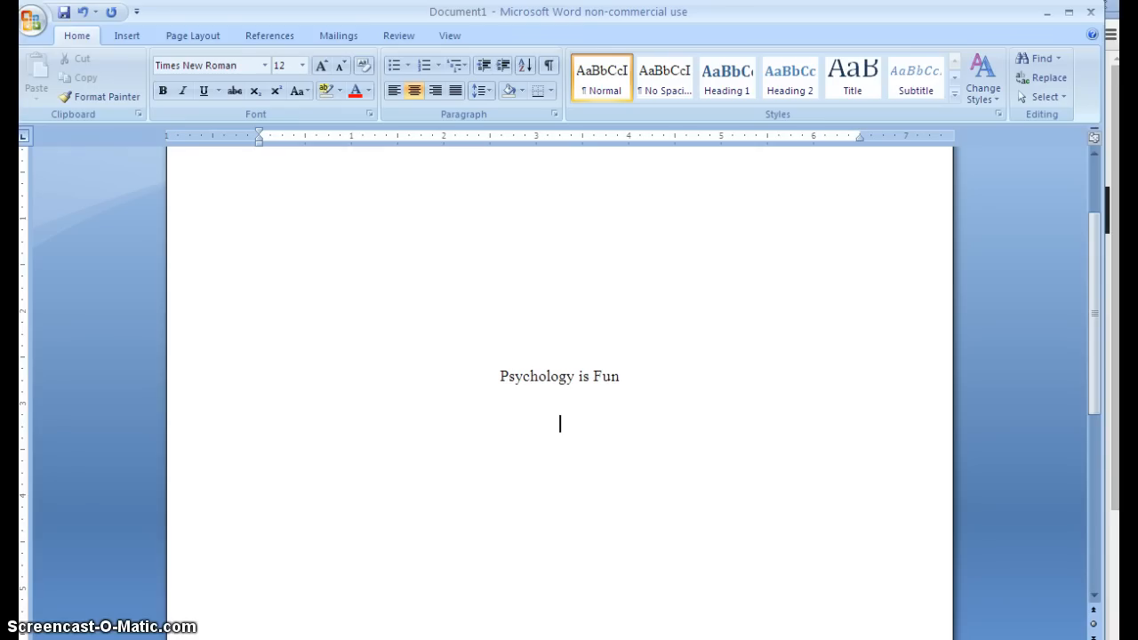
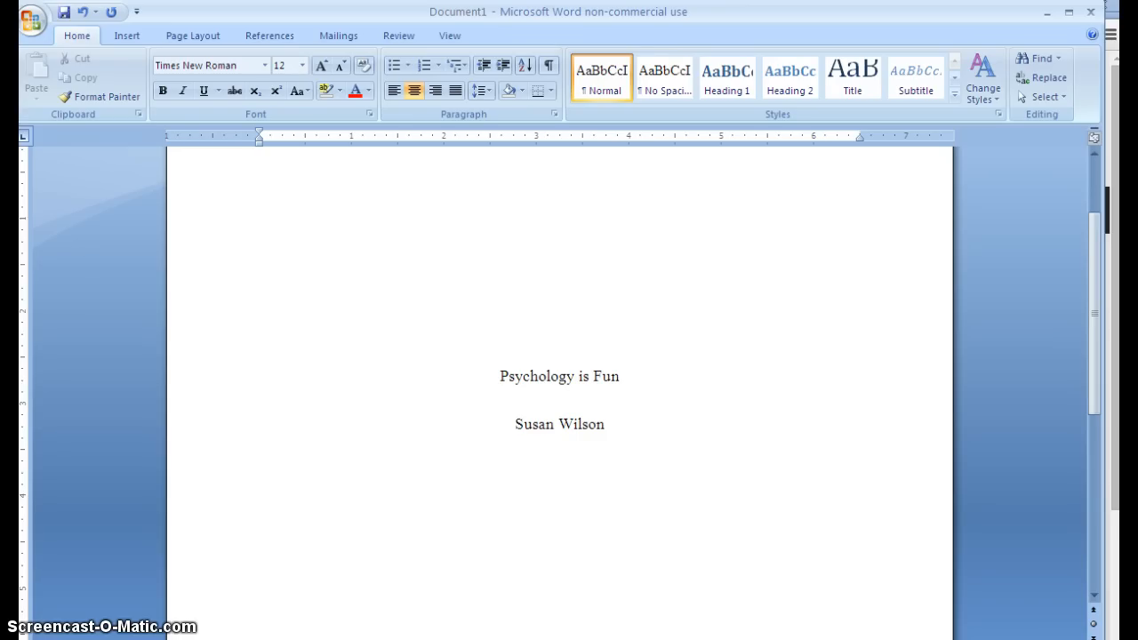
pyautogui.write('Grand')
pyautogui.write(' Valle')
pyautogui.press('BackSpace')
pyautogui.write('lley St')
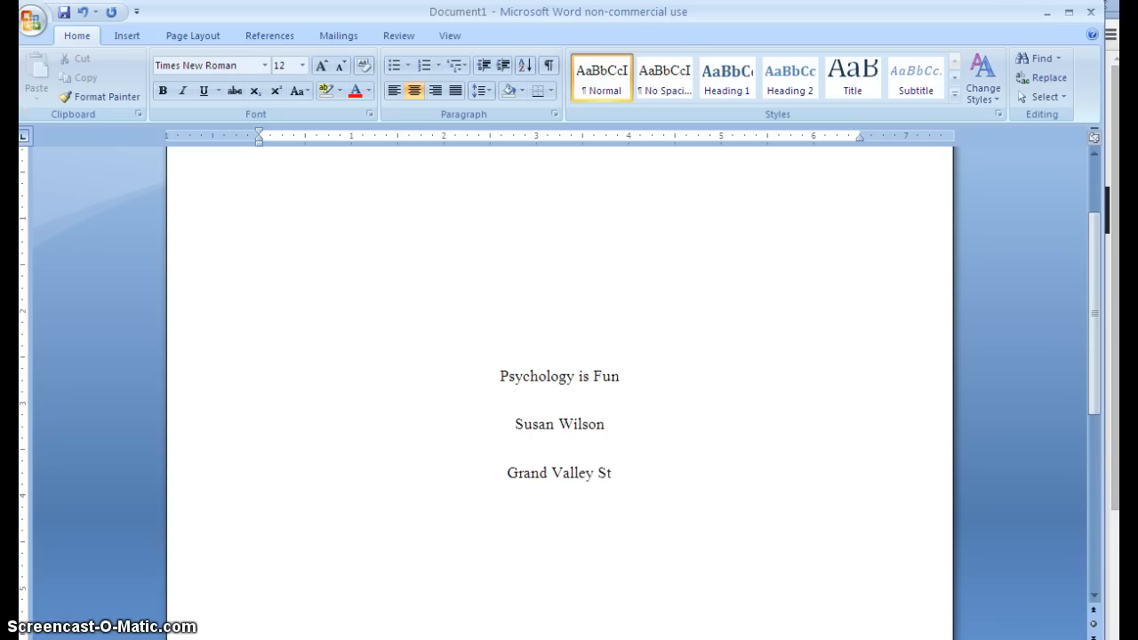
pyautogui.write('ate University')
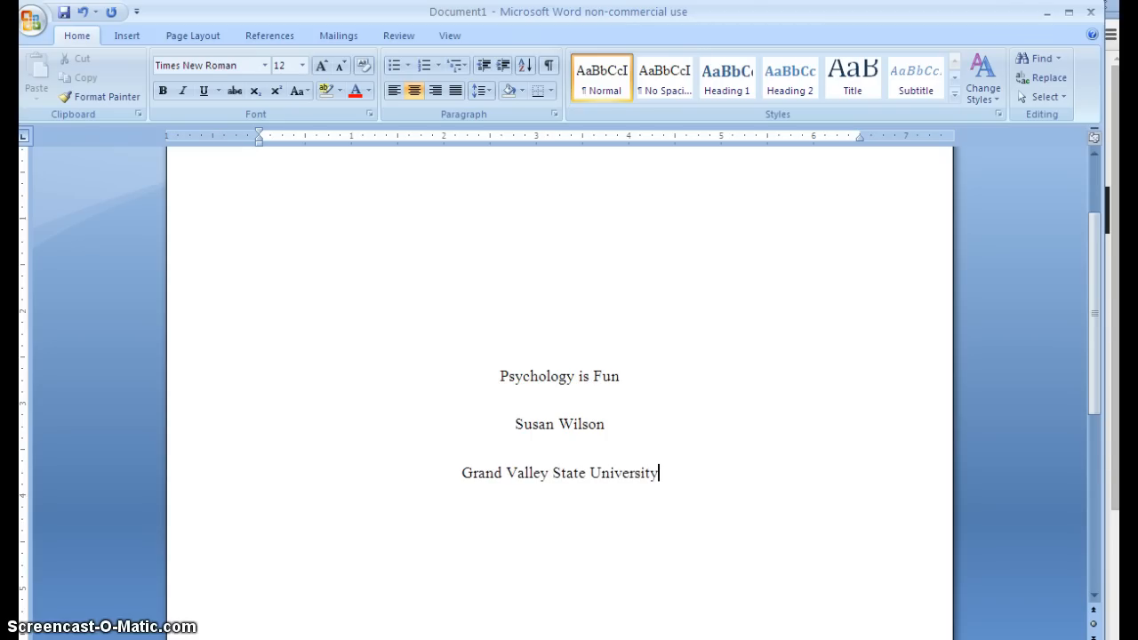
pyautogui.click(973, 639)
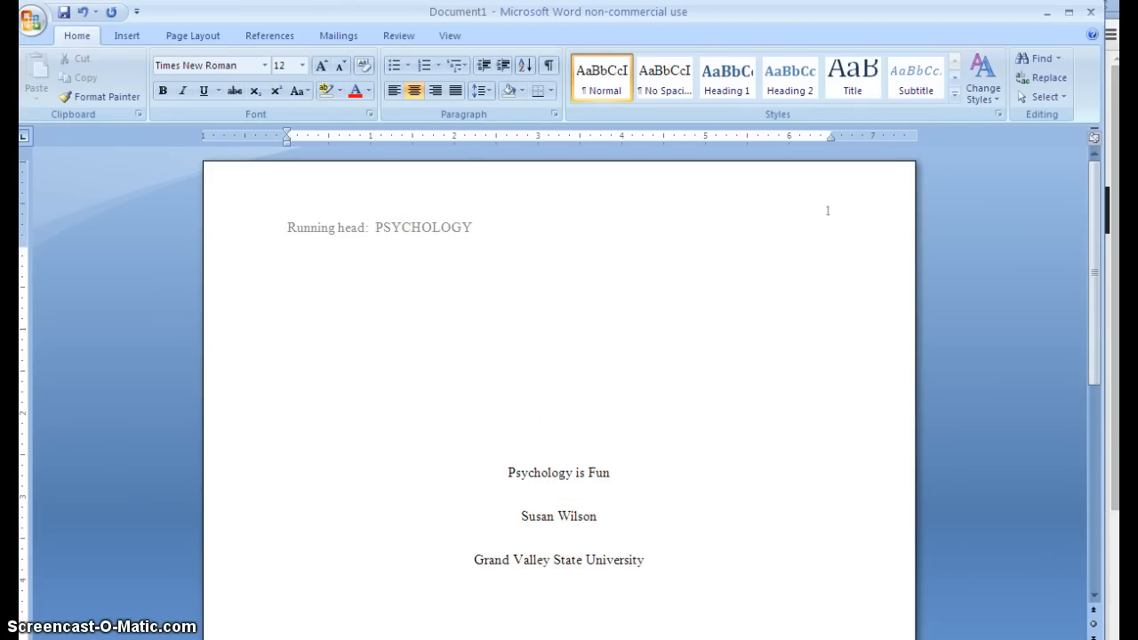
# Step: Add a new centred line after 'Grand Valley State University'
pyautogui.moveTo(1094, 280); pyautogui.dragTo(1045, 345)
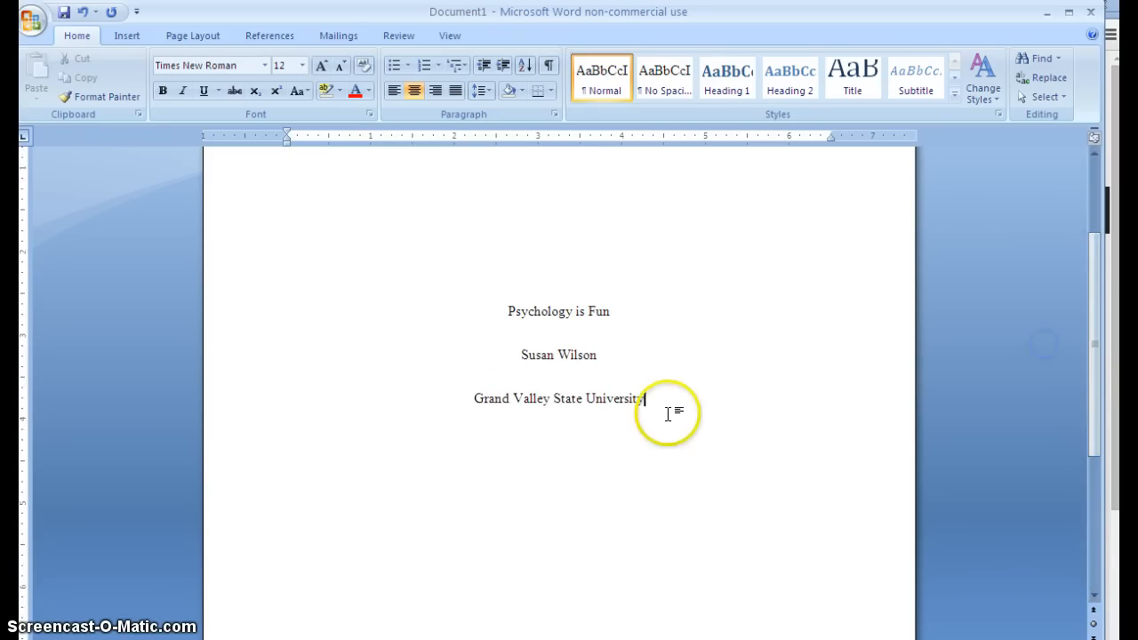
pyautogui.press('Return')
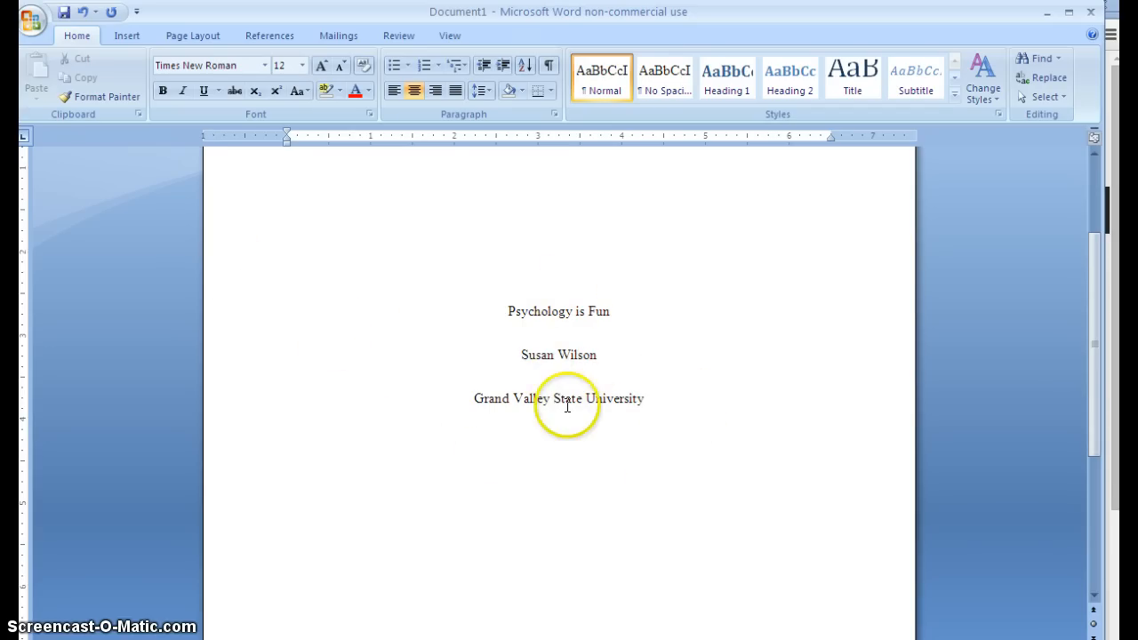
# Step: Insert a Next Page section break and scroll down to page 2
pyautogui.click(212, 38)
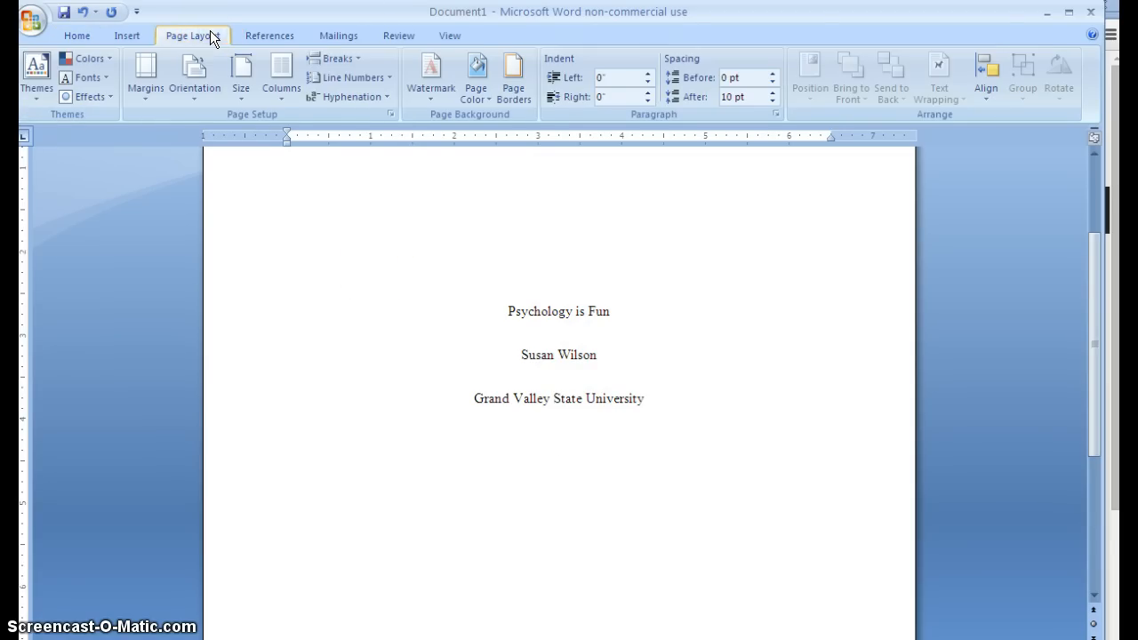
pyautogui.click(359, 57)
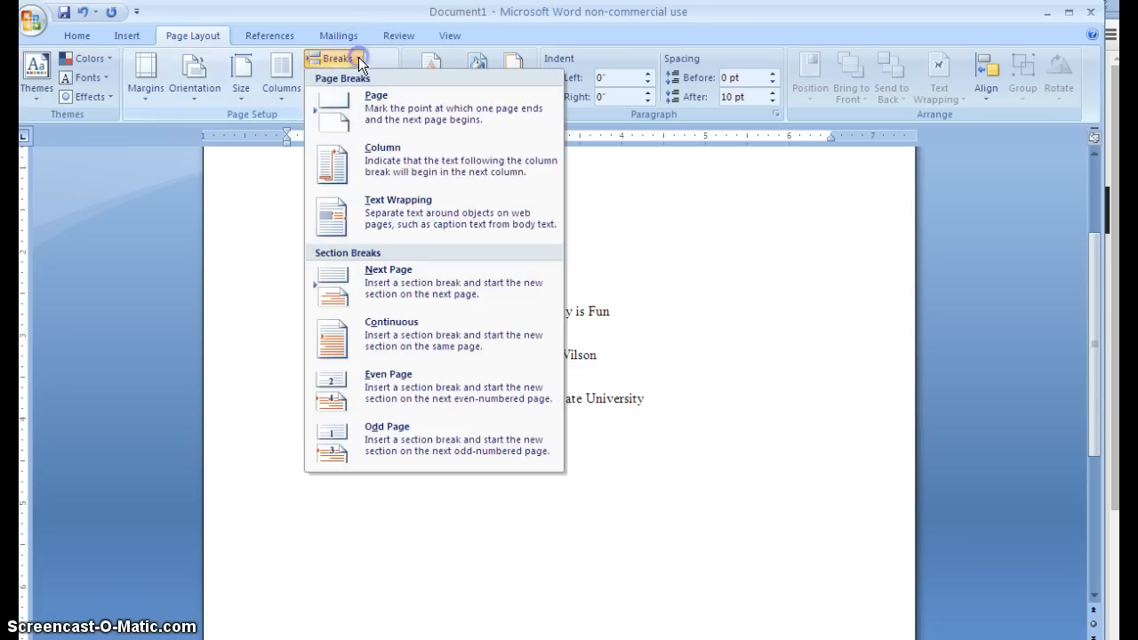
pyautogui.click(410, 278)
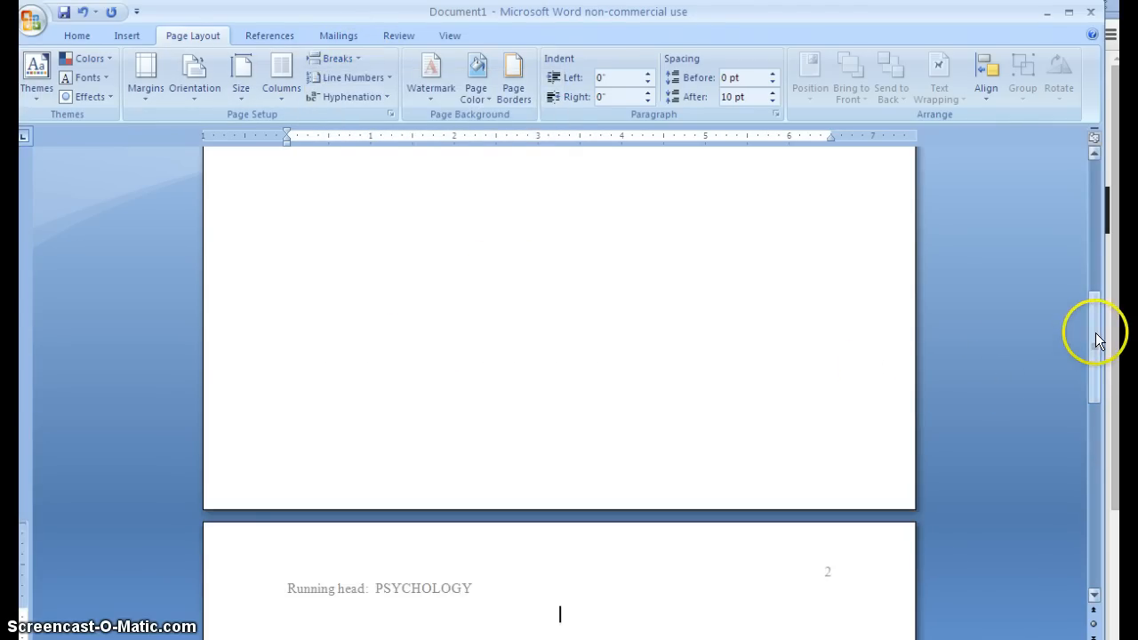
pyautogui.moveTo(1095, 337); pyautogui.dragTo(1095, 417)
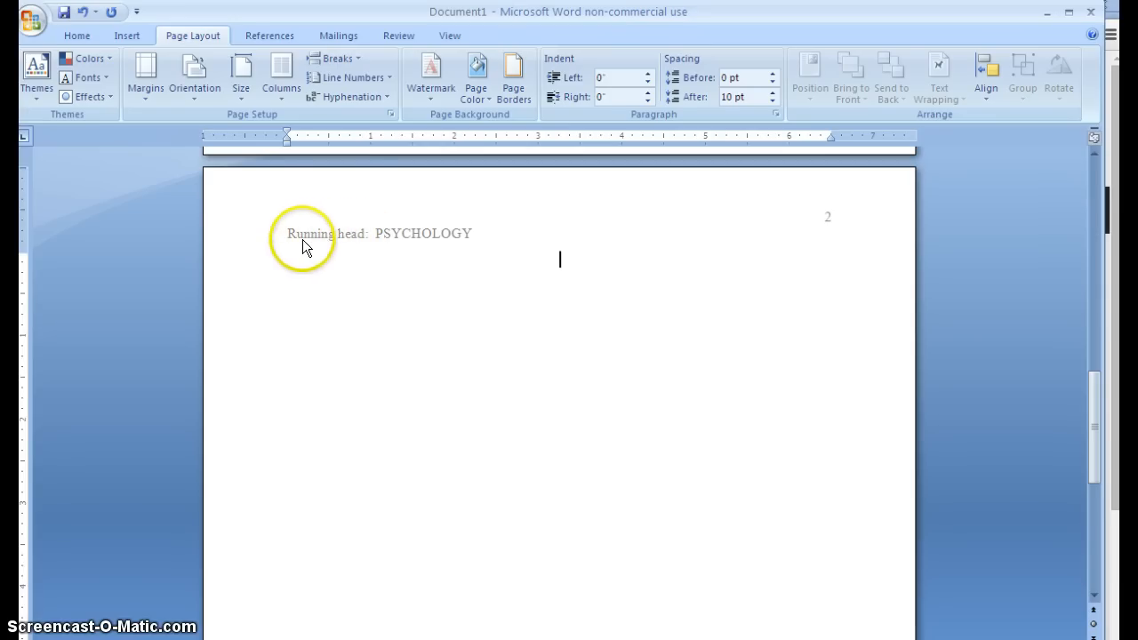
# Step: Unlink page 2's header from the previous section and delete 'Running head: ', leaving 'PSYCHOLOGY'
pyautogui.rightClick(369, 231)
pyautogui.click(416, 240)
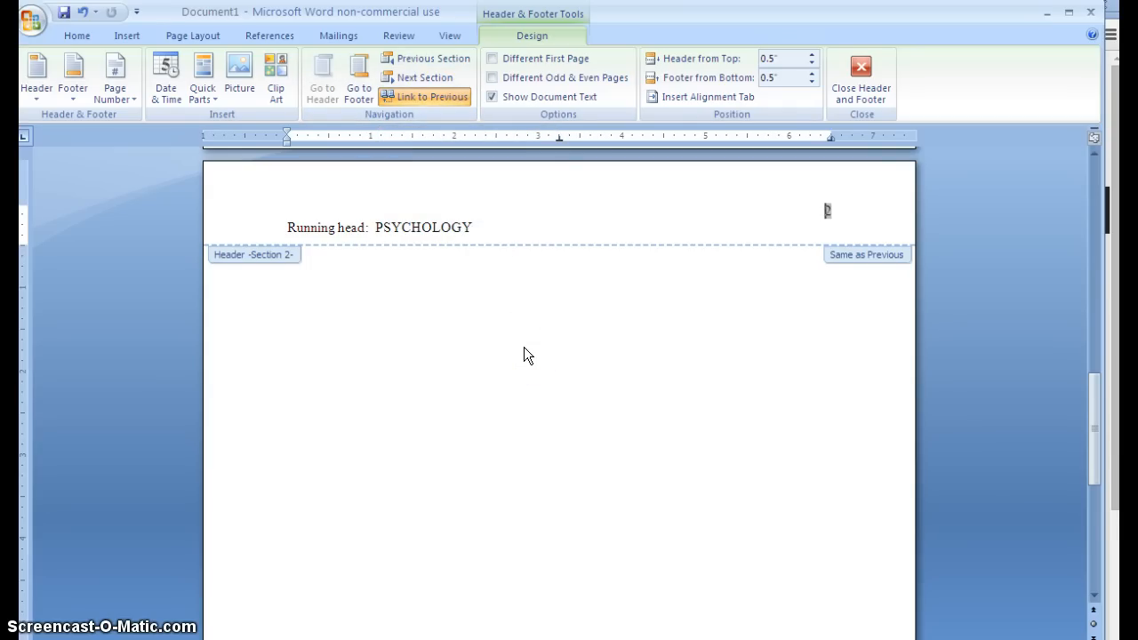
pyautogui.click(444, 97)
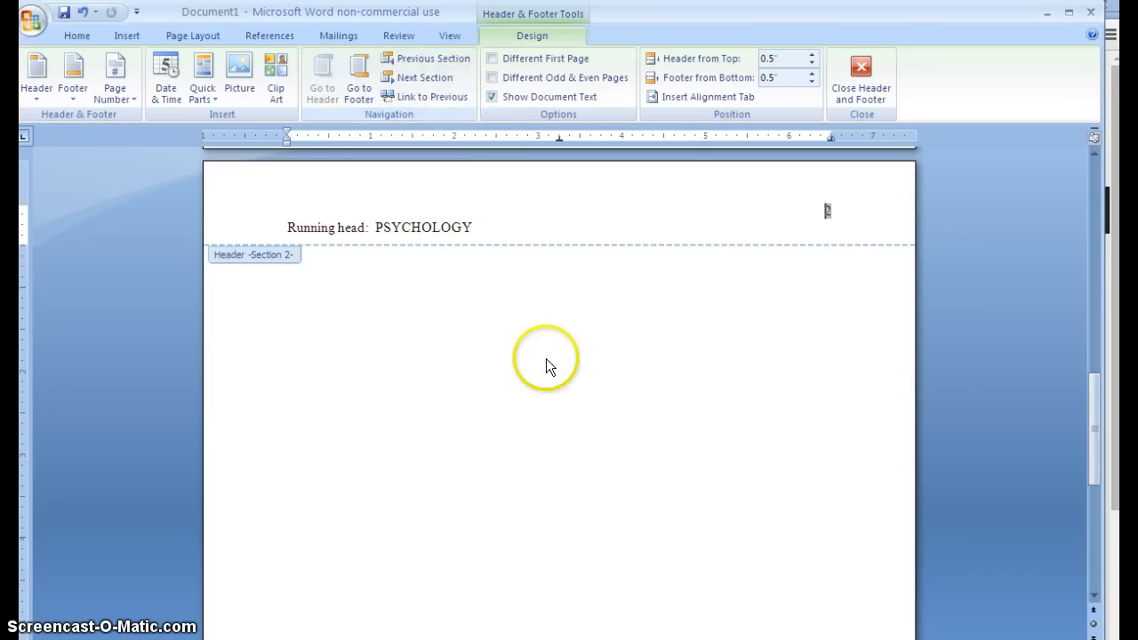
pyautogui.moveTo(375, 227); pyautogui.dragTo(276, 227)
pyautogui.press('Delete')
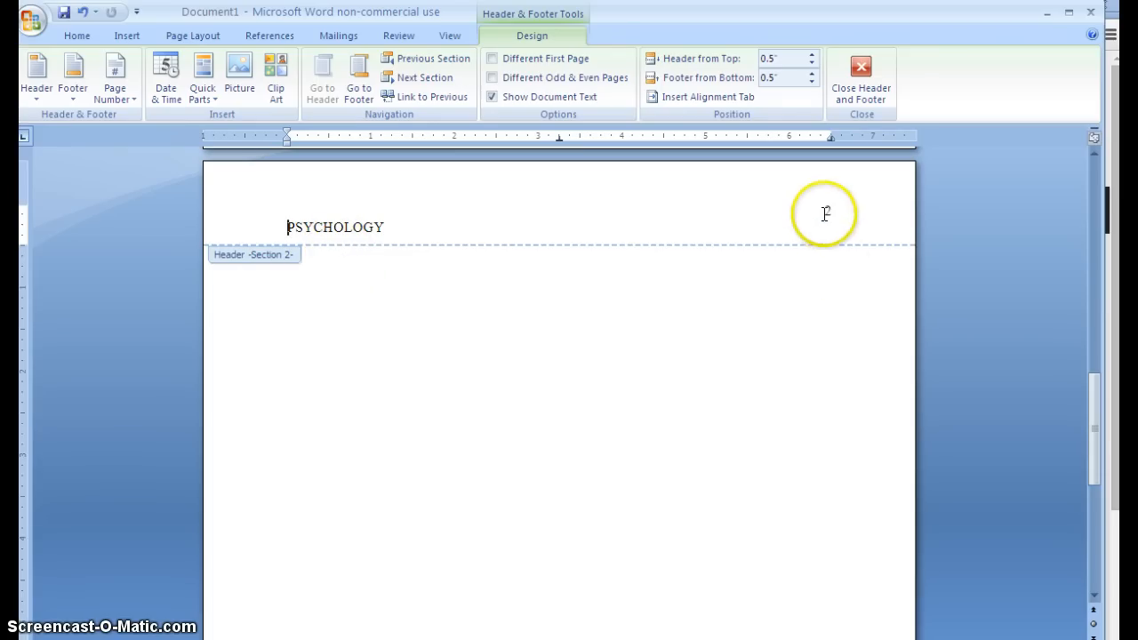
pyautogui.click(863, 73)
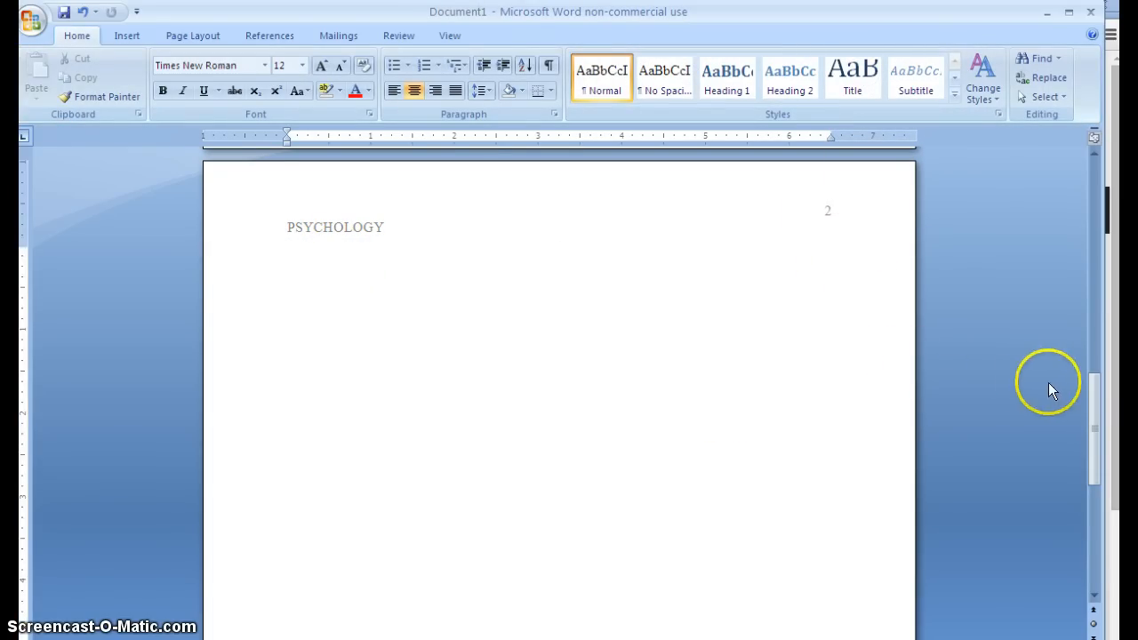
# Step: Confirm page 1 keeps its running head, then add a centred line on page 2
pyautogui.moveTo(1093, 388); pyautogui.dragTo(1098, 180)
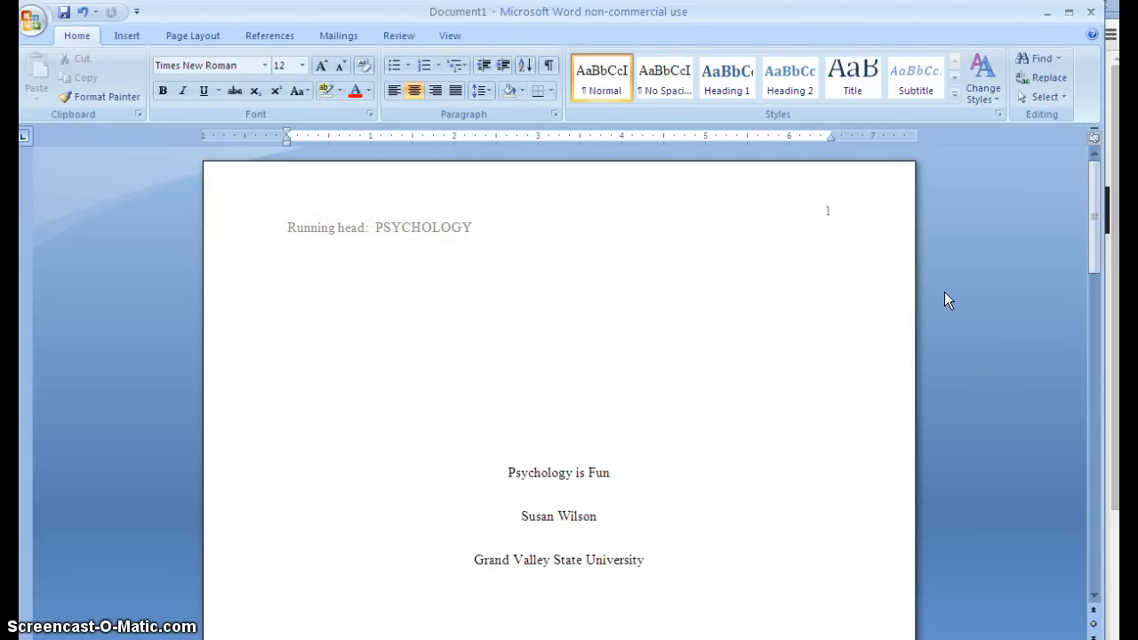
pyautogui.moveTo(1069, 219); pyautogui.dragTo(1098, 434)
pyautogui.moveTo(537, 338); pyautogui.dragTo(412, 334)
pyautogui.press('Return')
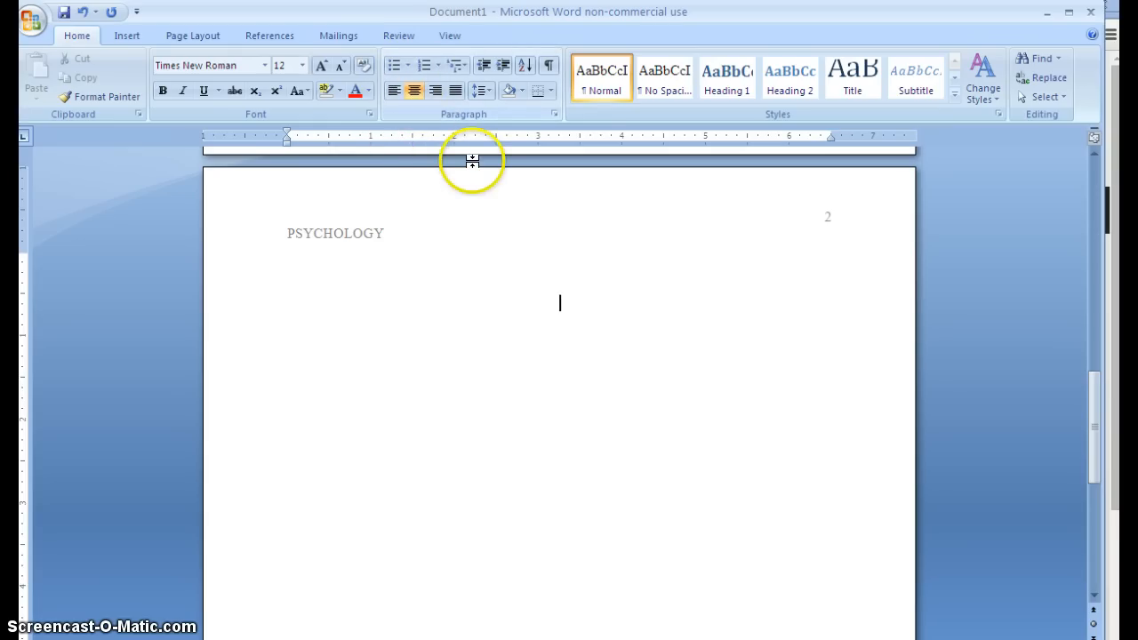
# Step: Type the title 'Psychology is Fun', then an indented left-aligned sentence citing a 1994 study
pyautogui.write('Psychology')
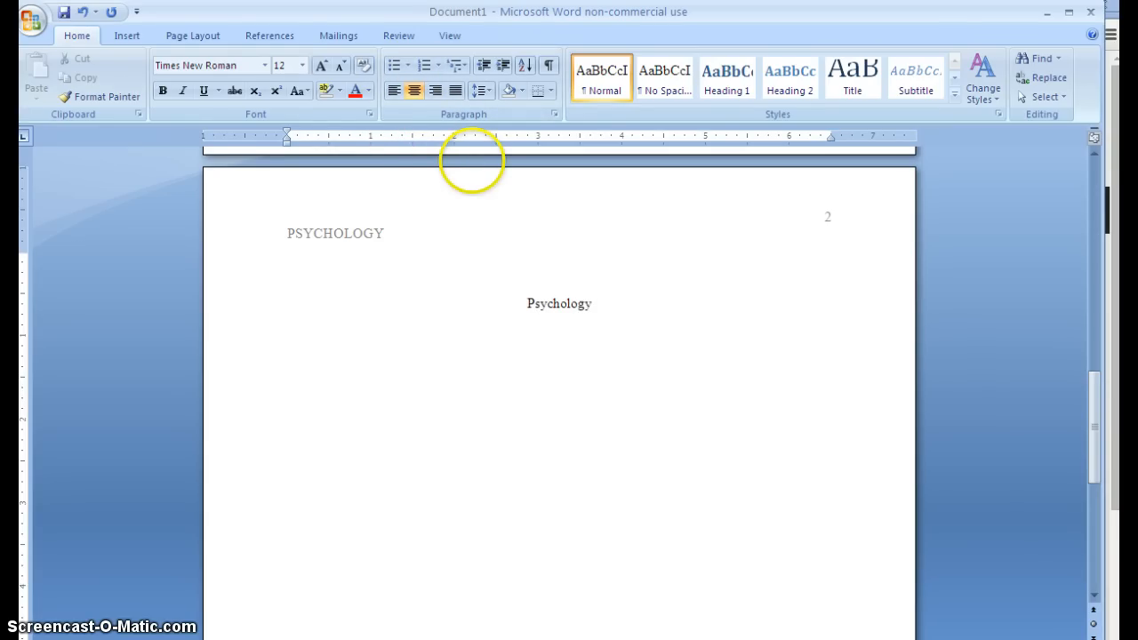
pyautogui.write(' is Fun')
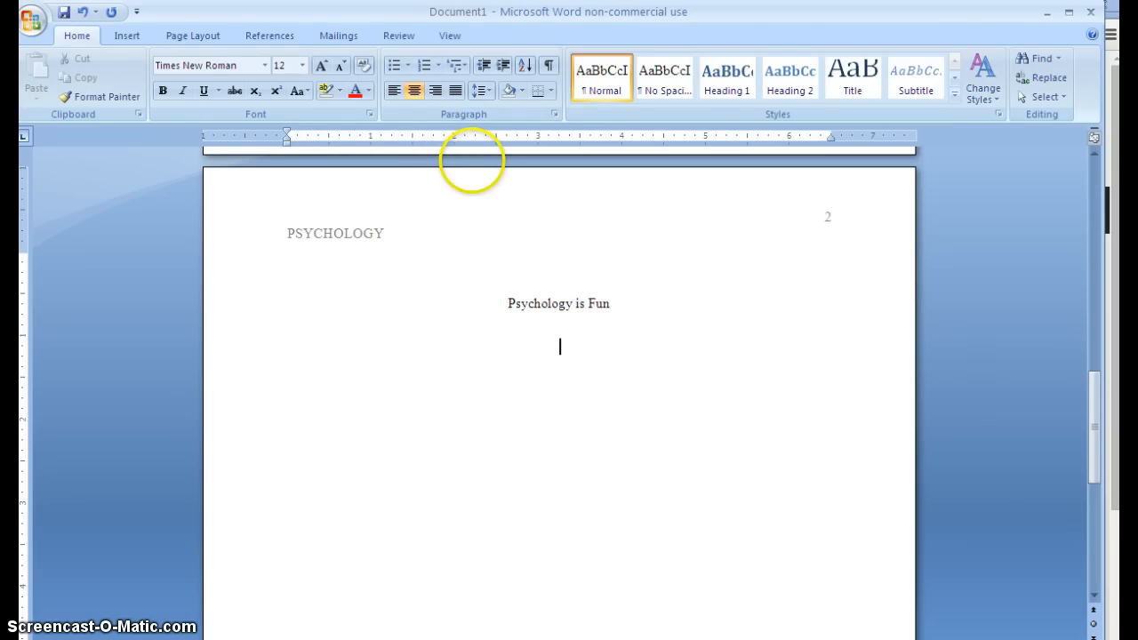
pyautogui.click(389, 92)
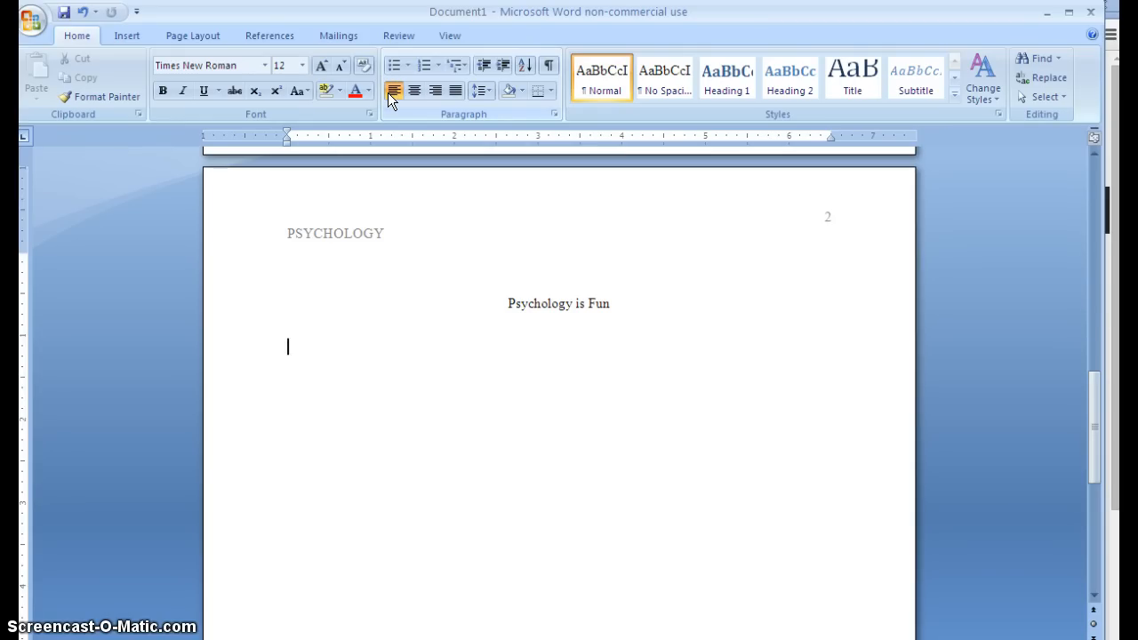
pyautogui.press('Tab')
pyautogui.write('Chao (1994)')
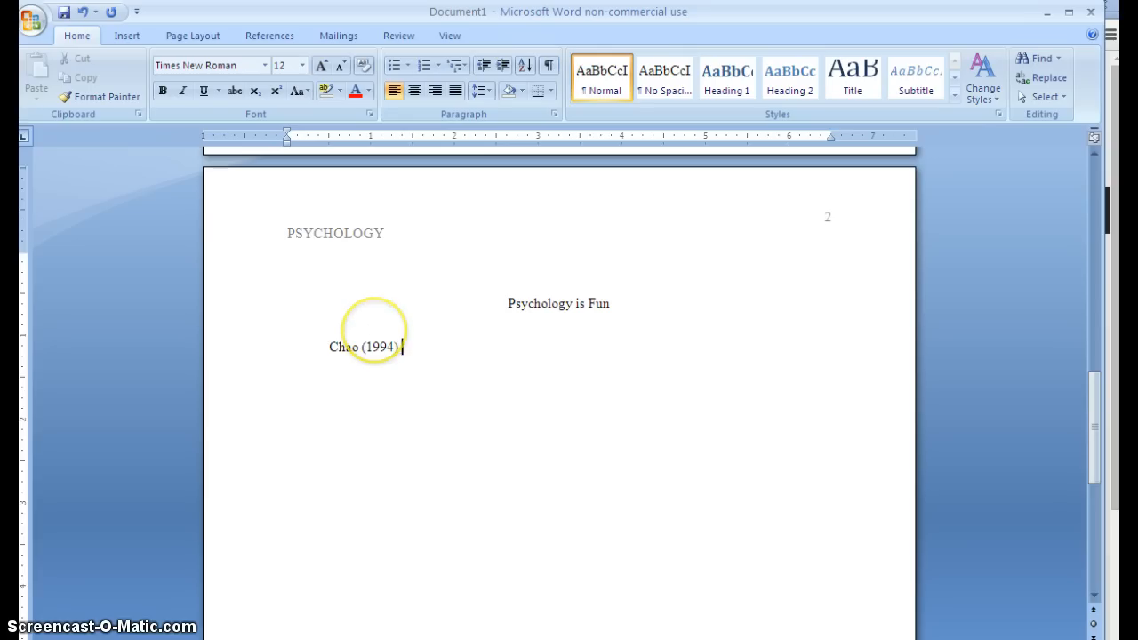
pyautogui.write(' conducted')
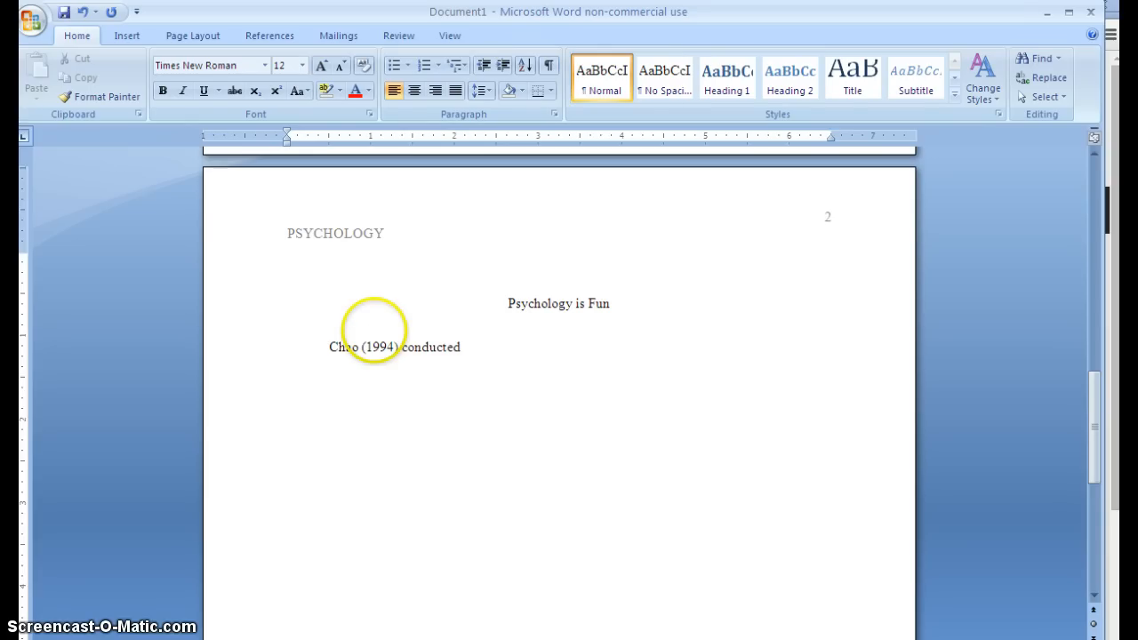
pyautogui.write(' a study on ')
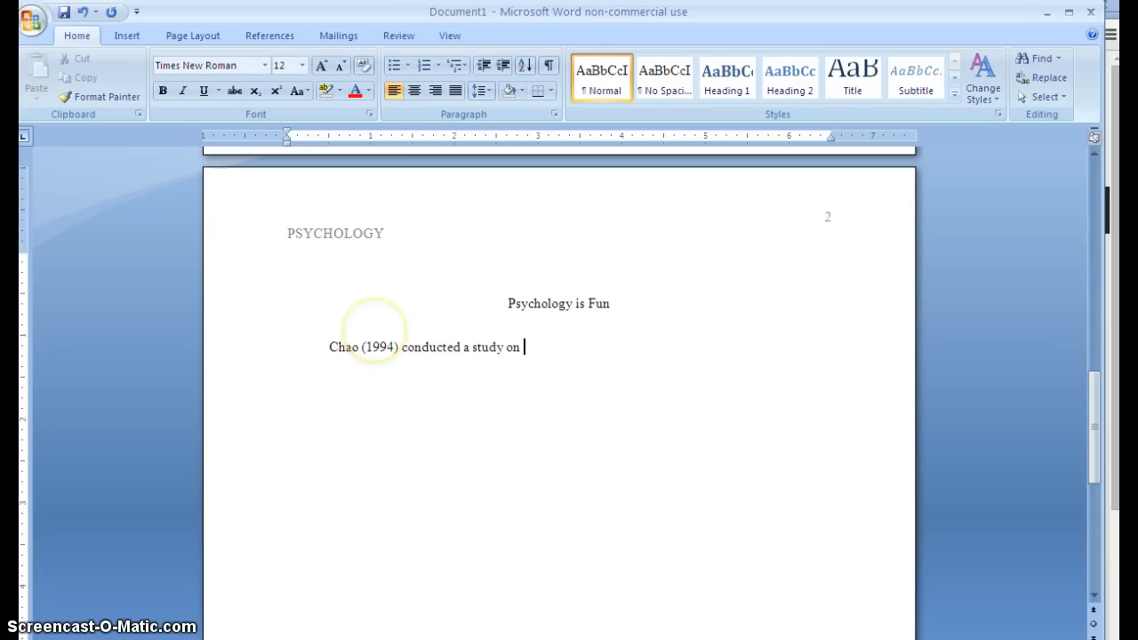
pyautogui.write('this coo')
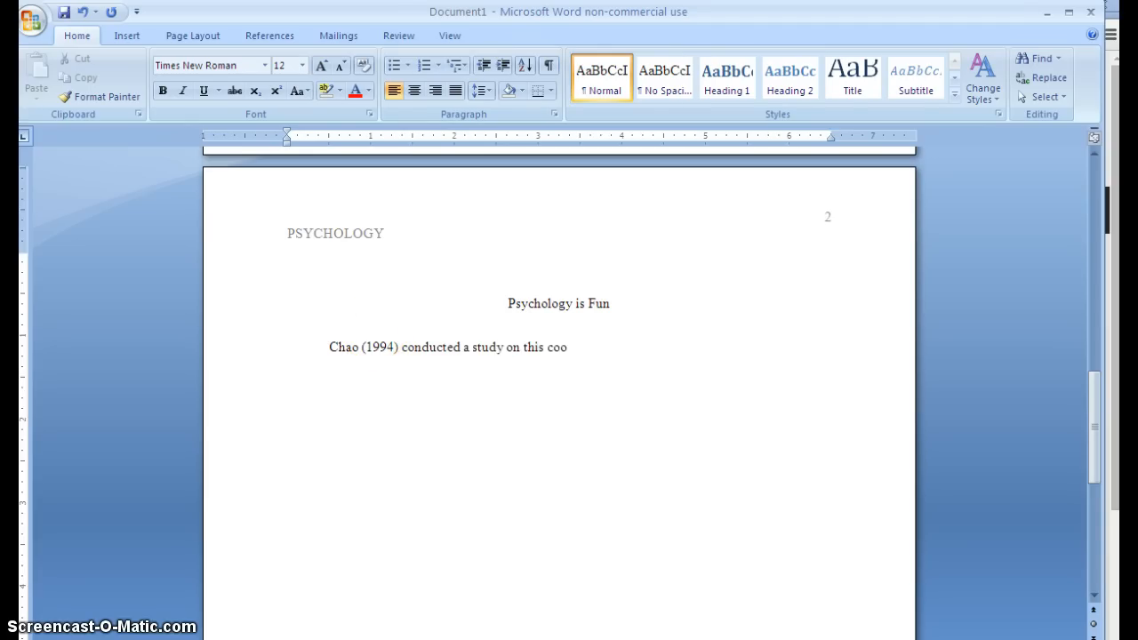
pyautogui.write('l stuff...')
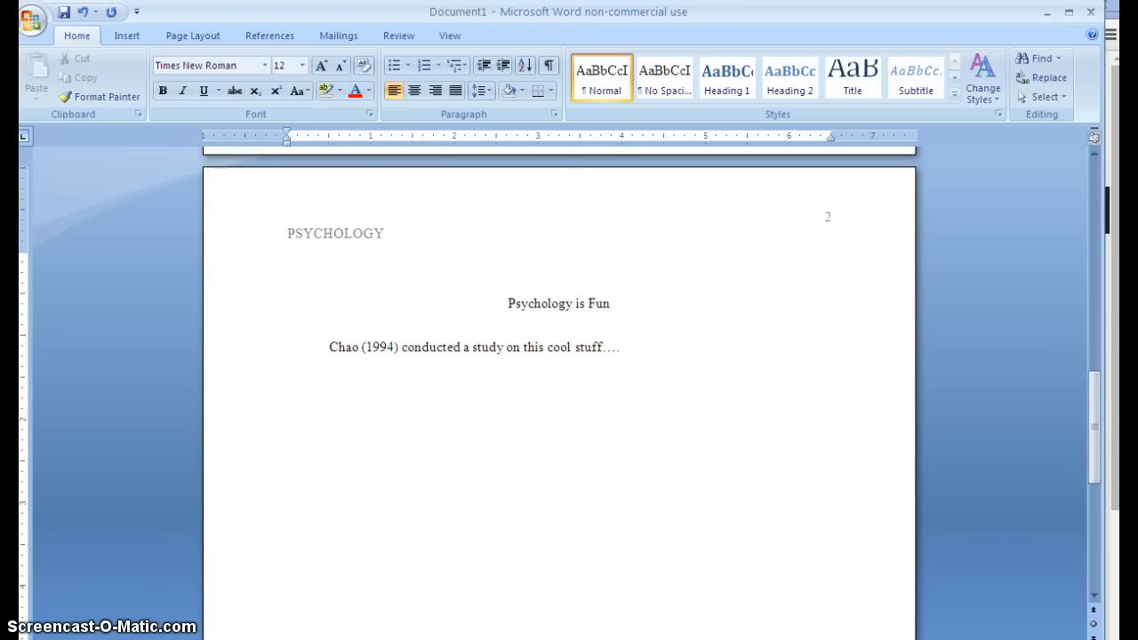